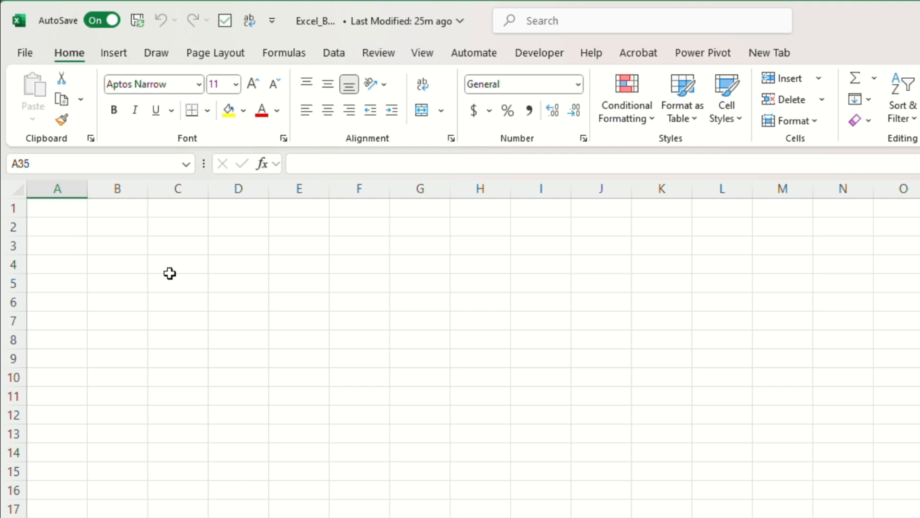
Step: Enter the headers Date, Sales and Target in cells A1 to C1
{"action": "left_click", "coordinate": [45, 204]}
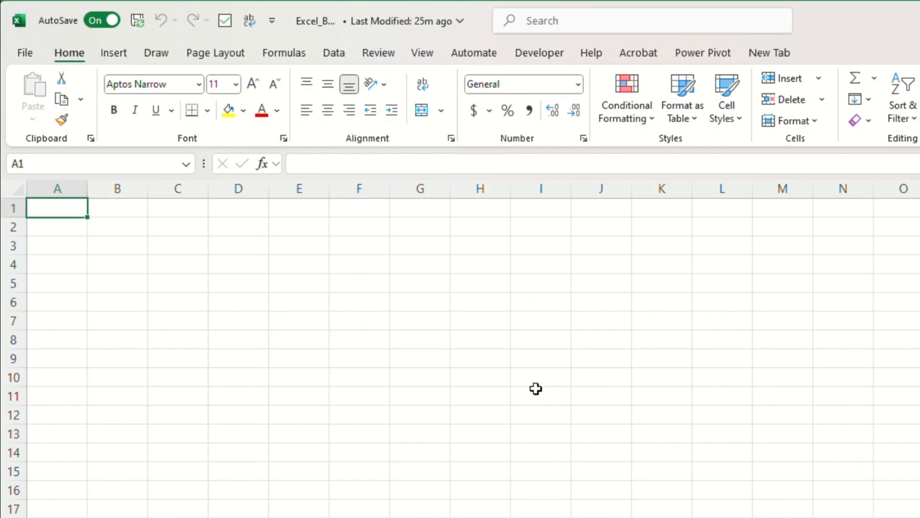
{"action": "type", "text": "Date"}
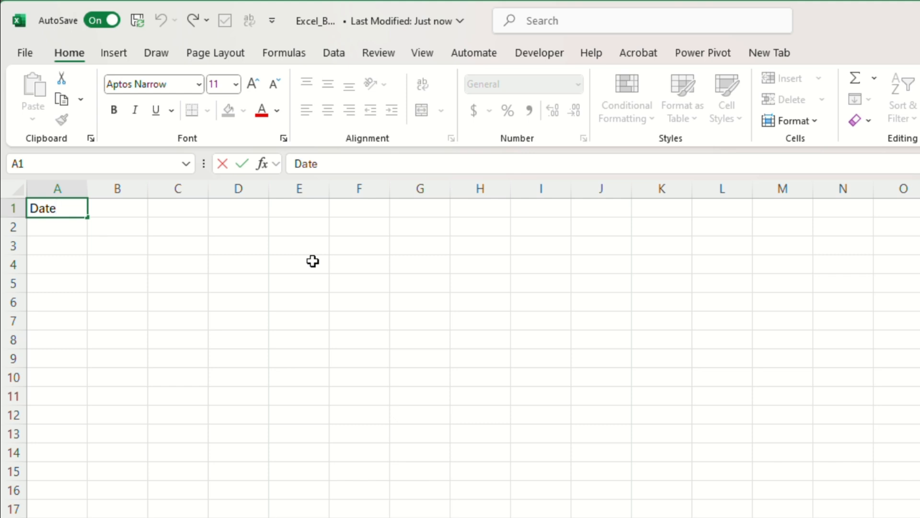
{"action": "key", "text": "Return"}
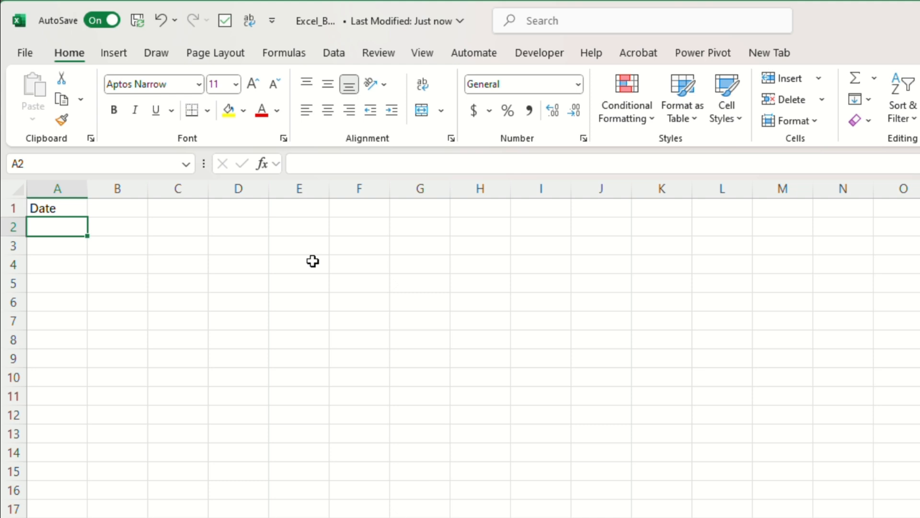
{"action": "key", "text": "ctrl+z"}
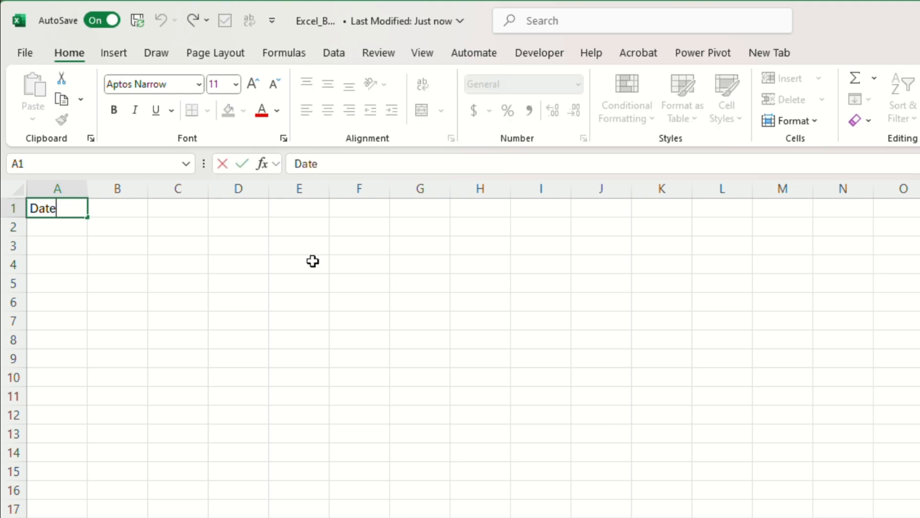
{"action": "key", "text": "Tab"}
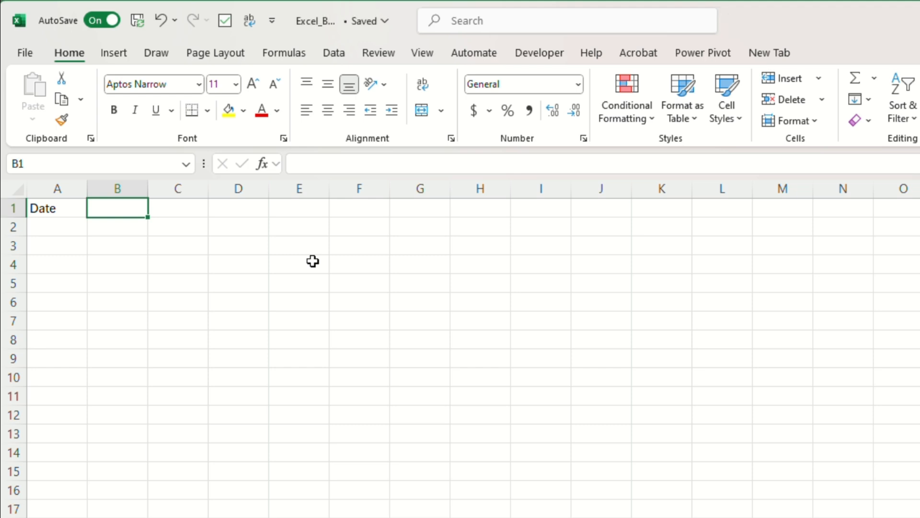
{"action": "type", "text": "Sales"}
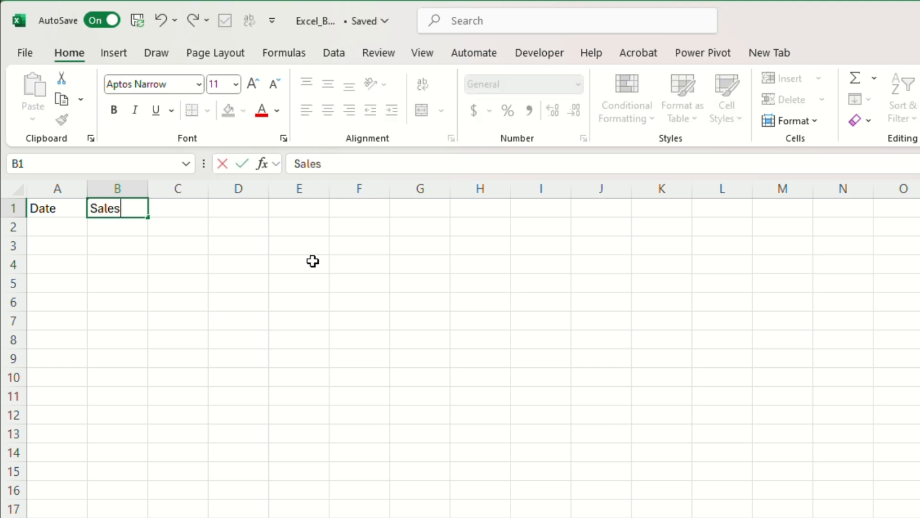
{"action": "key", "text": "Tab"}
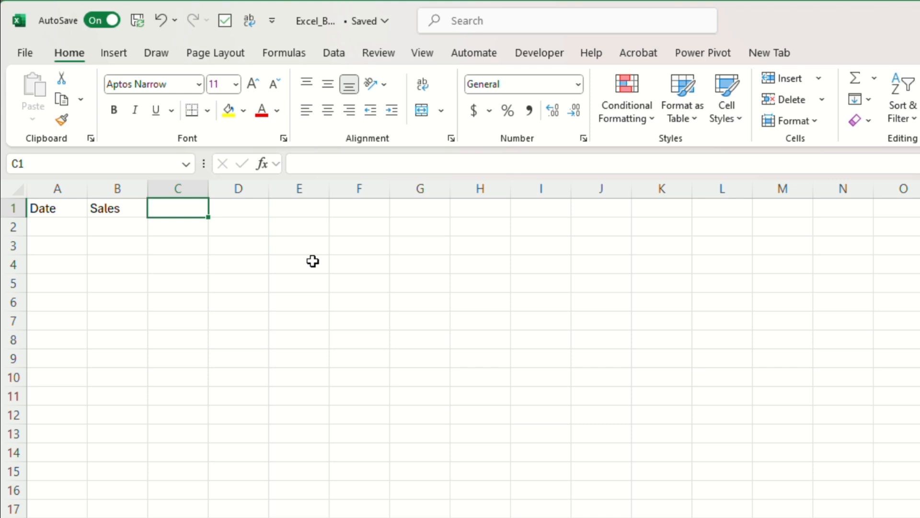
{"action": "type", "text": "Target"}
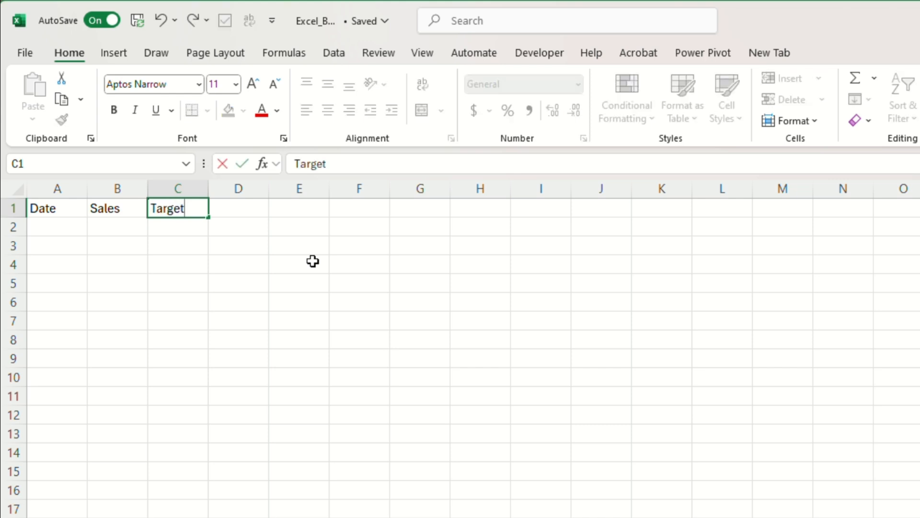
{"action": "key", "text": "Return"}
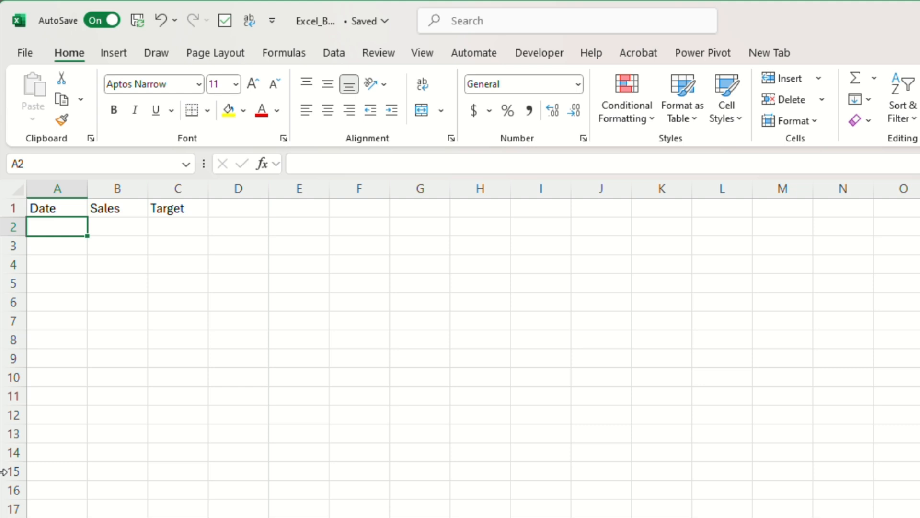
Step: Enter the date 8/1/2025 in cell A2 under the Date header
{"action": "type", "text": "8/1/20"}
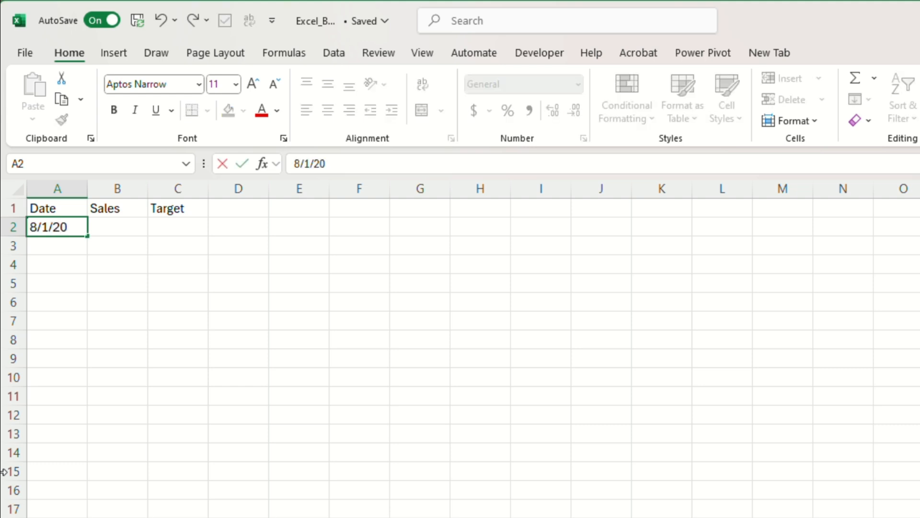
{"action": "type", "text": "25"}
{"action": "key", "text": "Return"}
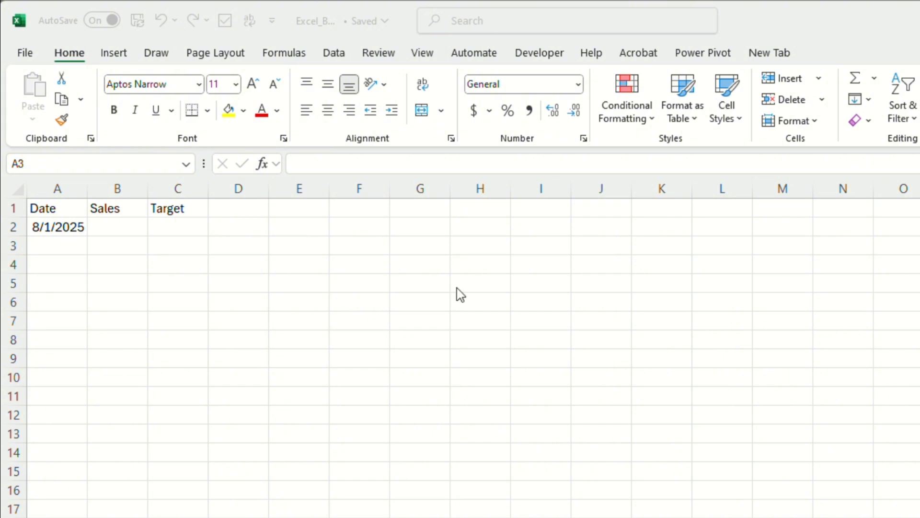
Step: Fill the date series from A2 down to 8/31/2025 in row 32 and autofit the width of column A
{"action": "left_click", "coordinate": [58, 231]}
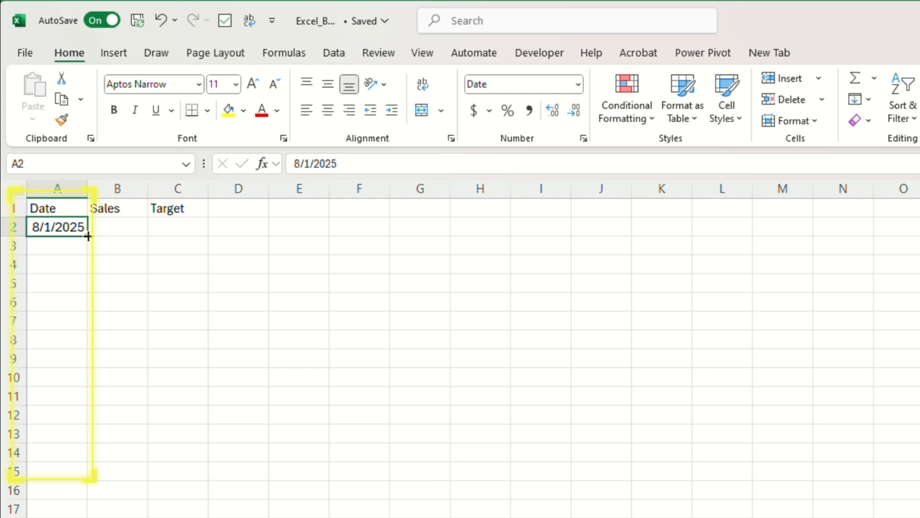
{"action": "left_click_drag", "start_coordinate": [85, 237], "coordinate": [77, 517]}
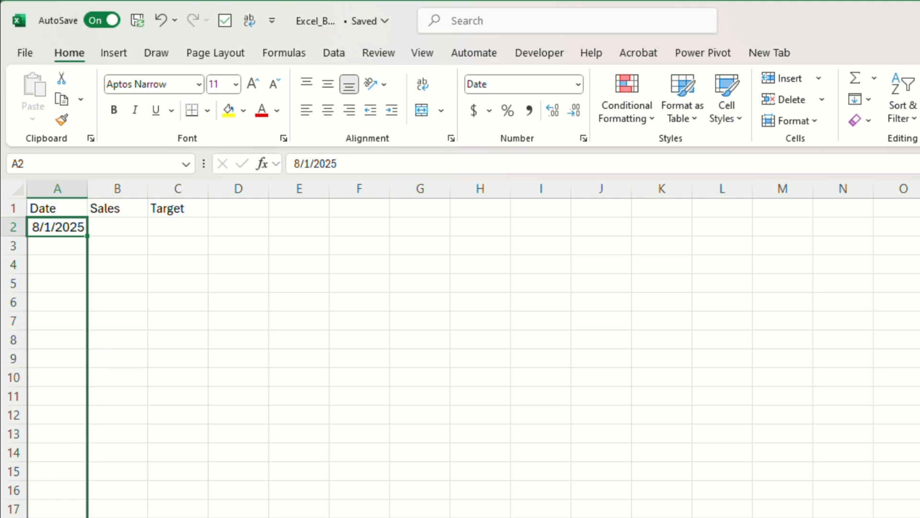
{"action": "left_click_drag", "start_coordinate": [77, 517], "coordinate": [77, 517]}
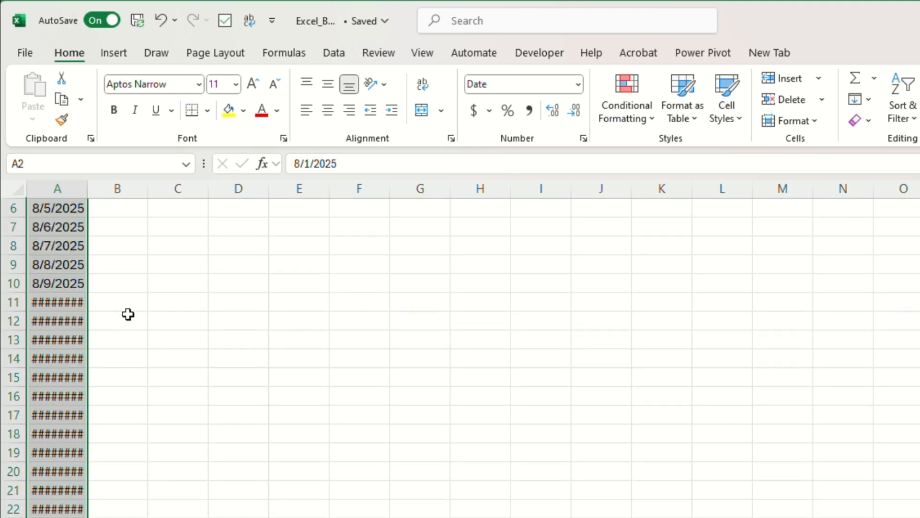
{"action": "double_click", "coordinate": [87, 189]}
{"action": "scroll", "coordinate": [137, 287], "scroll_direction": "up", "scroll_amount": 2}
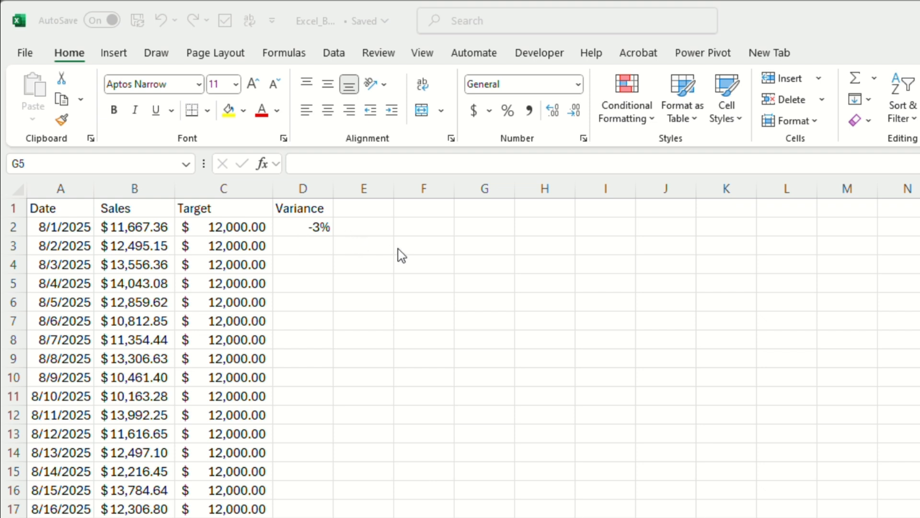
Step: Fill the Variance formula =(B2-C2)/C2 from D2 down through the last data row, D32
{"action": "left_click", "coordinate": [311, 228]}
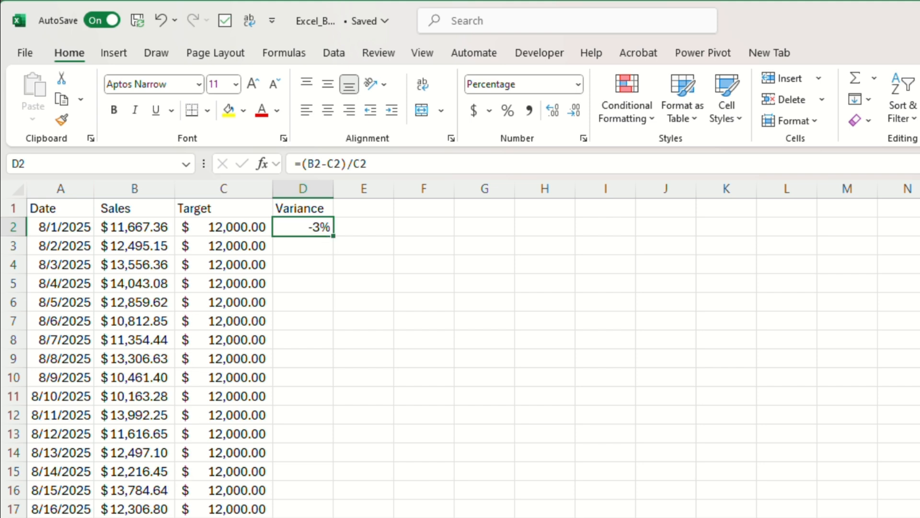
{"action": "scroll", "coordinate": [212, 358], "scroll_direction": "down", "scroll_amount": 3}
{"action": "scroll", "coordinate": [252, 355], "scroll_direction": "up", "scroll_amount": 3}
{"action": "double_click", "coordinate": [334, 235]}
{"action": "scroll", "coordinate": [334, 235], "scroll_direction": "down", "scroll_amount": 2}
{"action": "scroll", "coordinate": [368, 454], "scroll_direction": "up", "scroll_amount": 2}
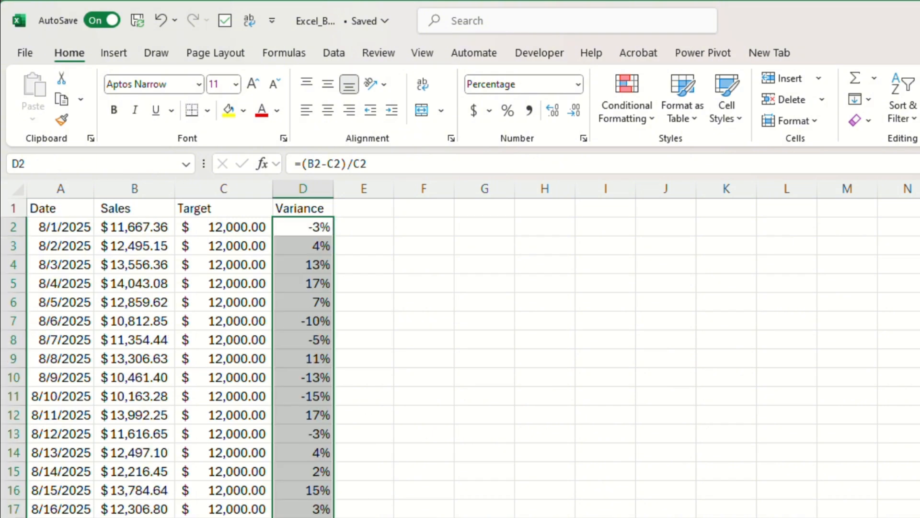
{"action": "scroll", "coordinate": [311, 277], "scroll_direction": "down", "scroll_amount": 5}
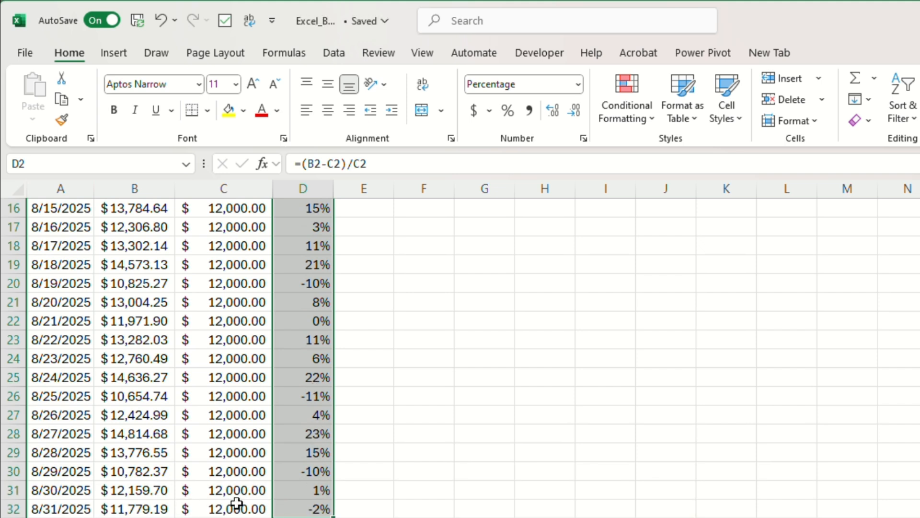
{"action": "scroll", "coordinate": [320, 482], "scroll_direction": "up", "scroll_amount": 5}
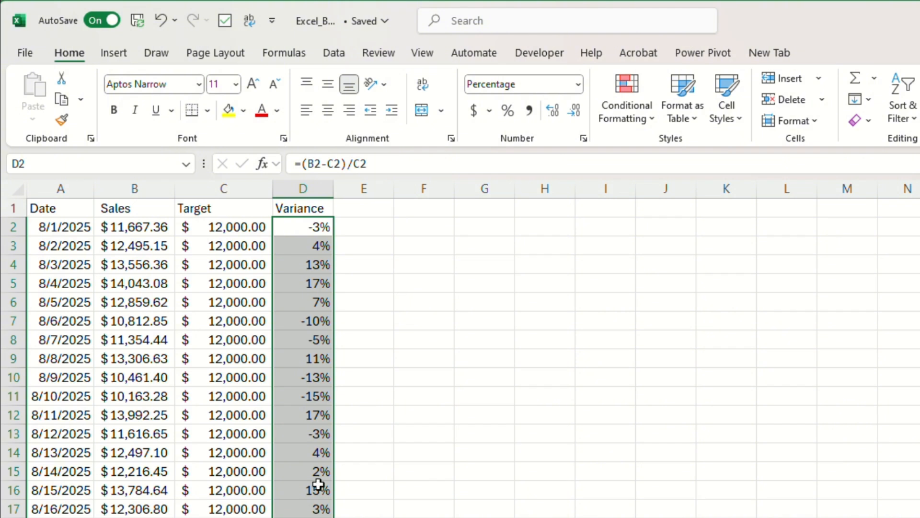
{"action": "scroll", "coordinate": [319, 484], "scroll_direction": "down", "scroll_amount": 2}
{"action": "scroll", "coordinate": [318, 485], "scroll_direction": "up", "scroll_amount": 2}
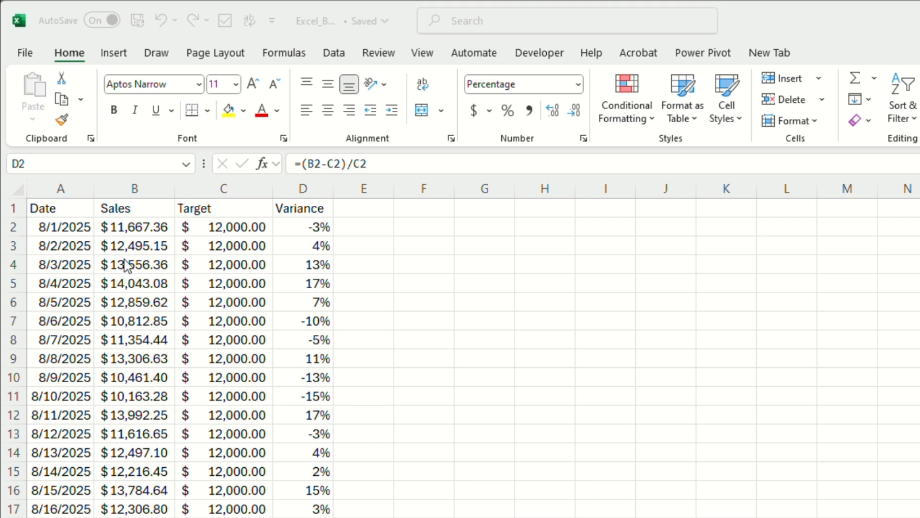
Step: Copy the range A1:D9, from the headers through the 8/8/2025 row
{"action": "key", "text": "ctrl+shift+Down"}
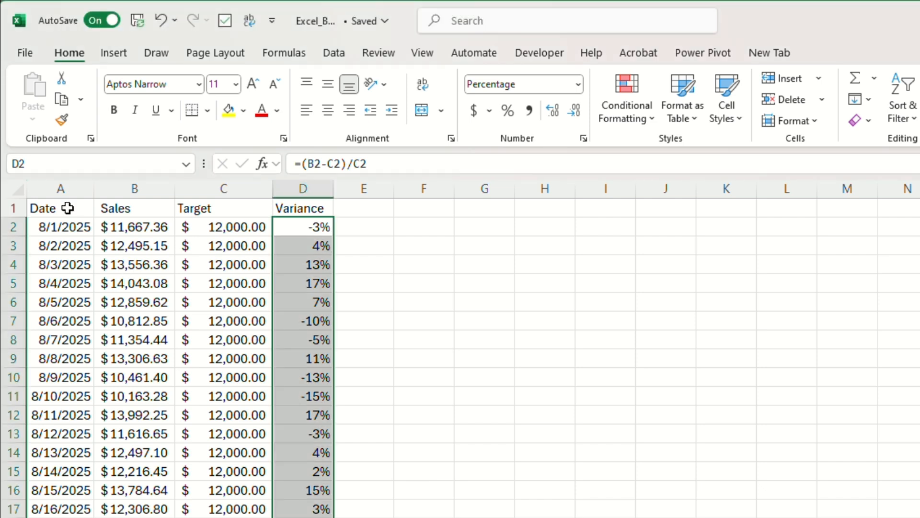
{"action": "left_click", "coordinate": [67, 208]}
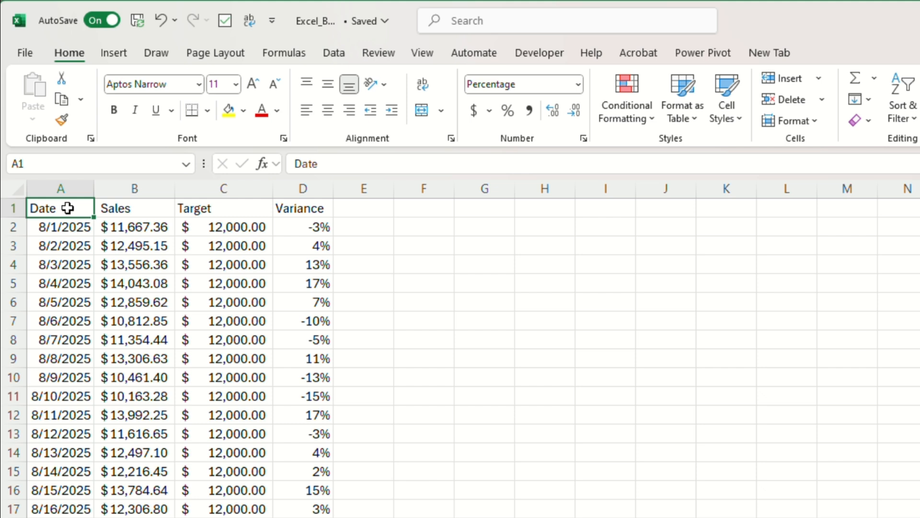
{"action": "left_click_drag", "start_coordinate": [67, 207], "coordinate": [304, 359]}
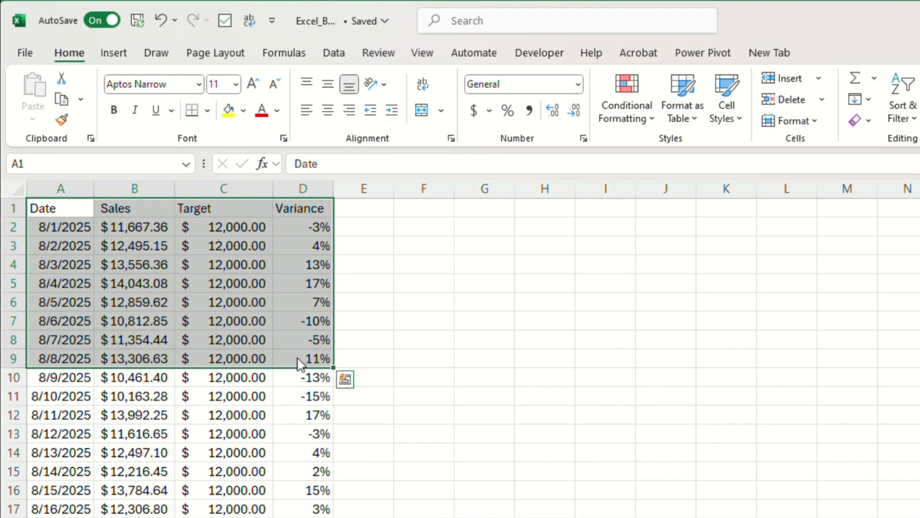
{"action": "right_click", "coordinate": [271, 321]}
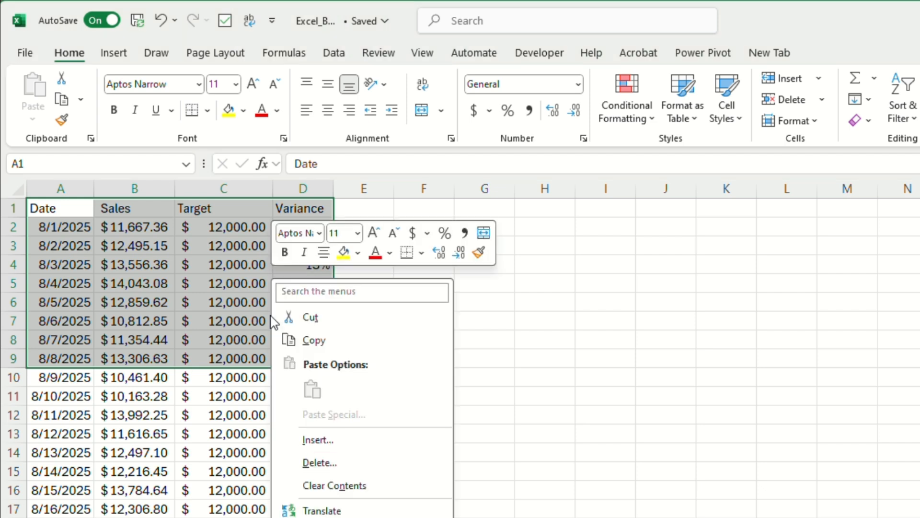
{"action": "left_click", "coordinate": [314, 340]}
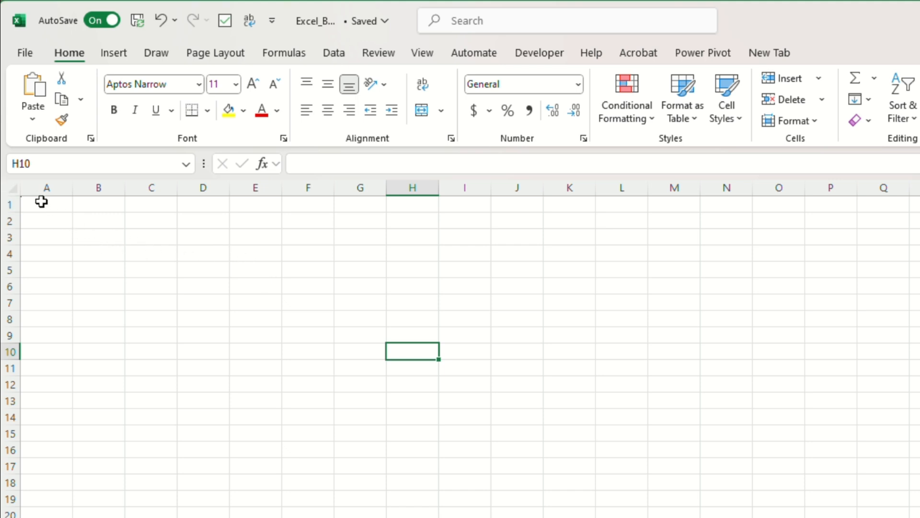
Step: Paste the copied range into the blank sheet starting at cell A1, using the regular paste option that keeps formulas and formatting
{"action": "left_click", "coordinate": [42, 204]}
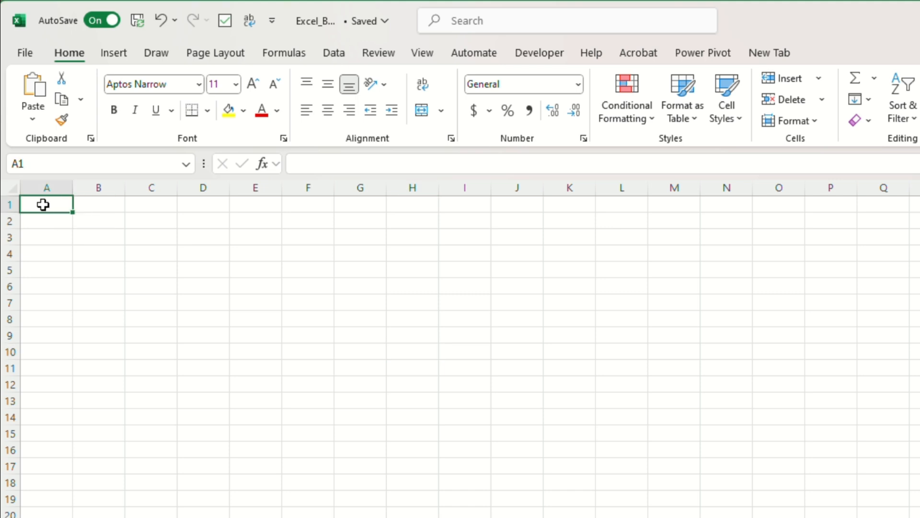
{"action": "right_click", "coordinate": [44, 205]}
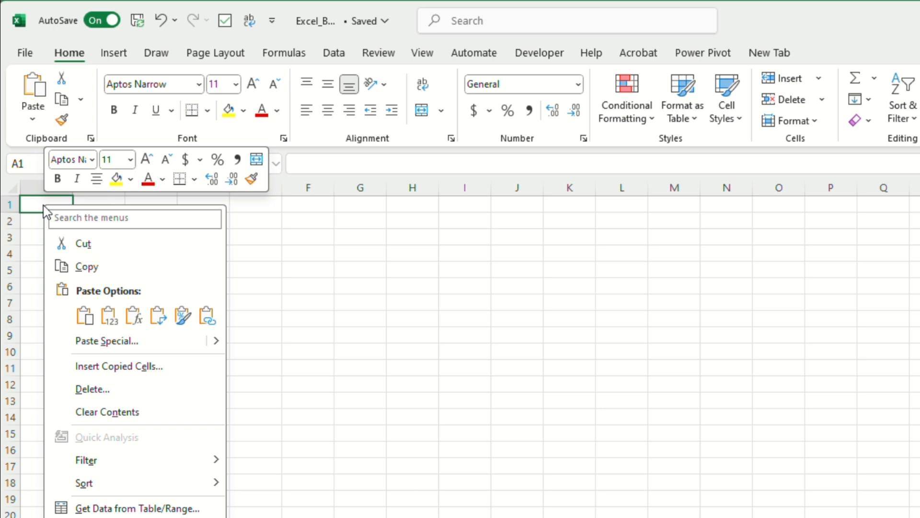
{"action": "left_click", "coordinate": [85, 314]}
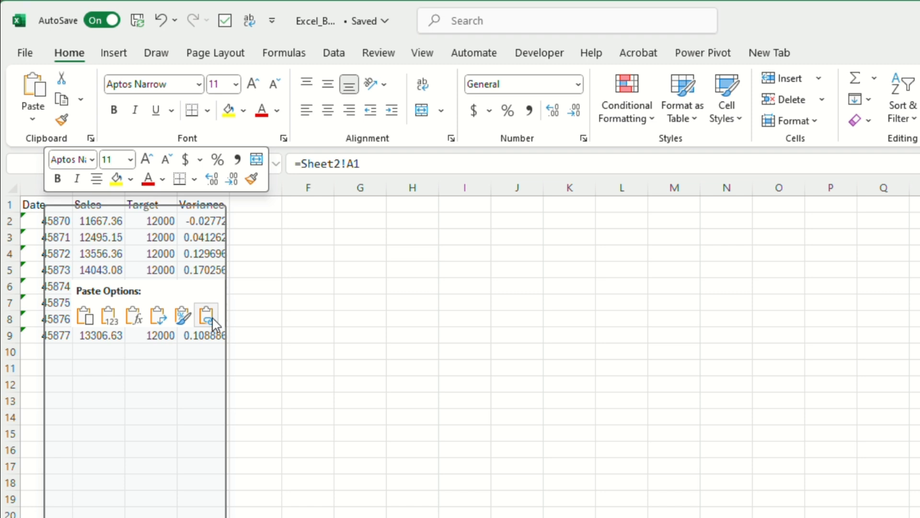
{"action": "left_click", "coordinate": [84, 317]}
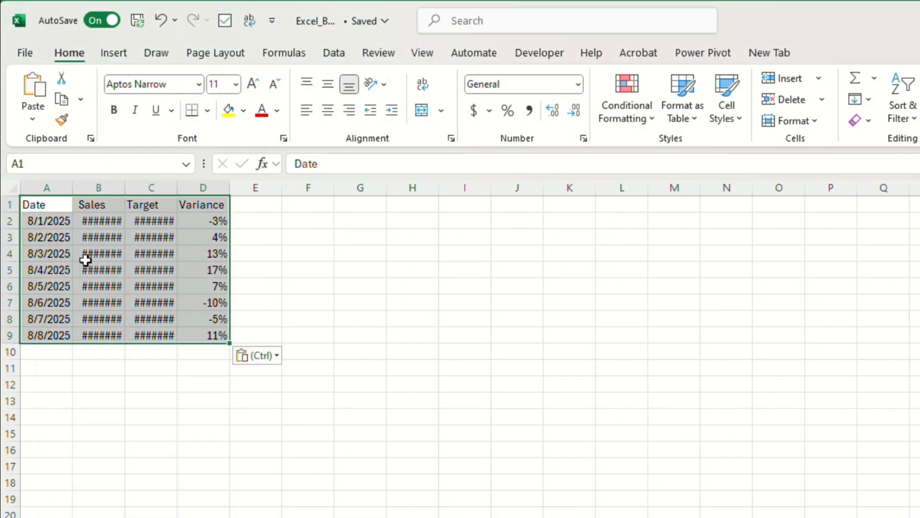
Step: Autofit the width of all columns on the sheet with the pasted data, then deselect the sheet
{"action": "left_click", "coordinate": [17, 184]}
{"action": "double_click", "coordinate": [73, 188]}
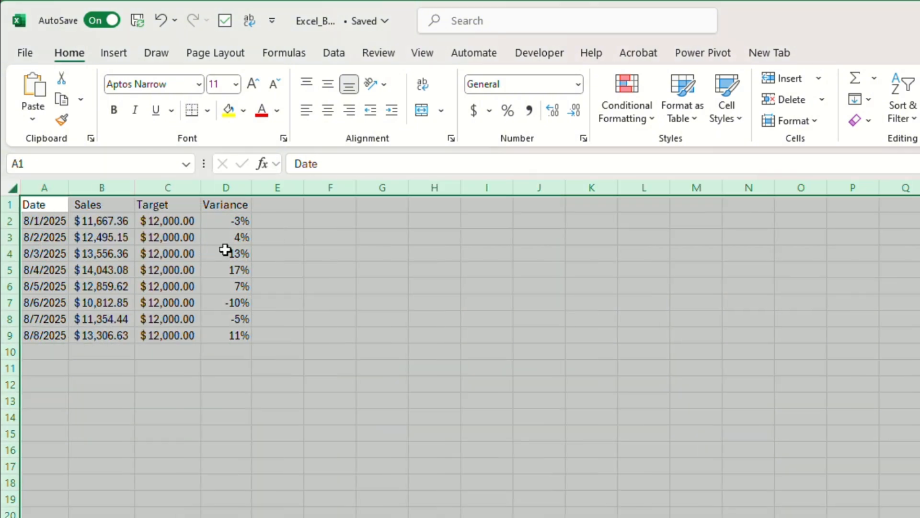
{"action": "left_click", "coordinate": [366, 287]}
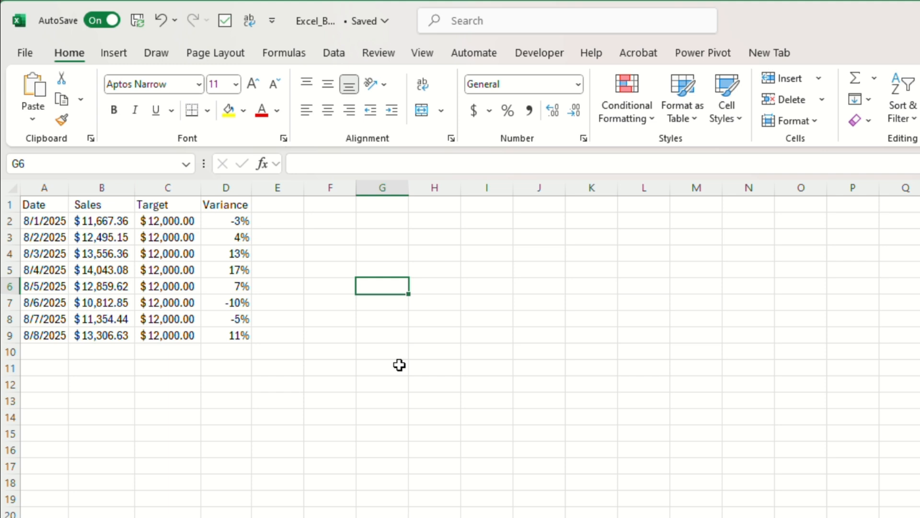